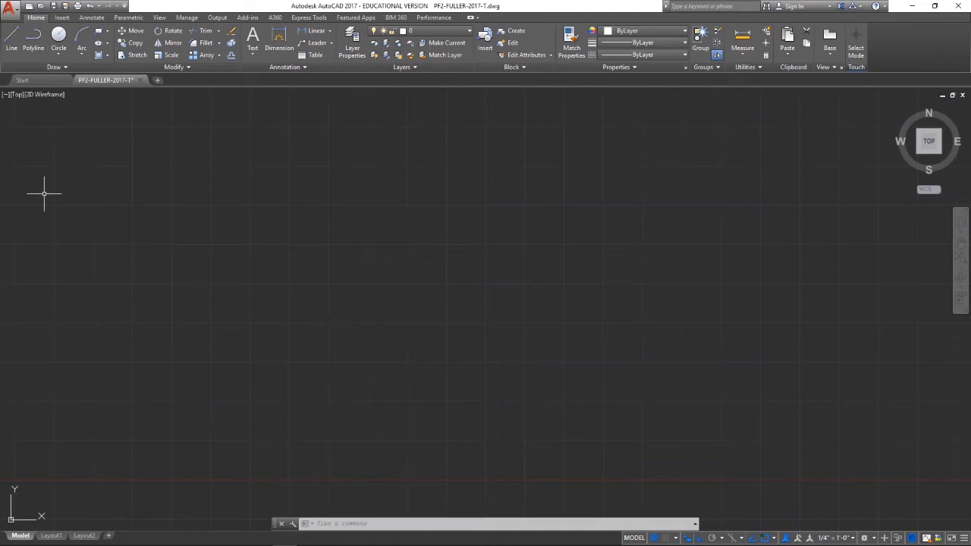
- Confirm Architectural length units with inch insertion scale and set the annotation scale to 1/4" = 1'-0"
click(15, 10)
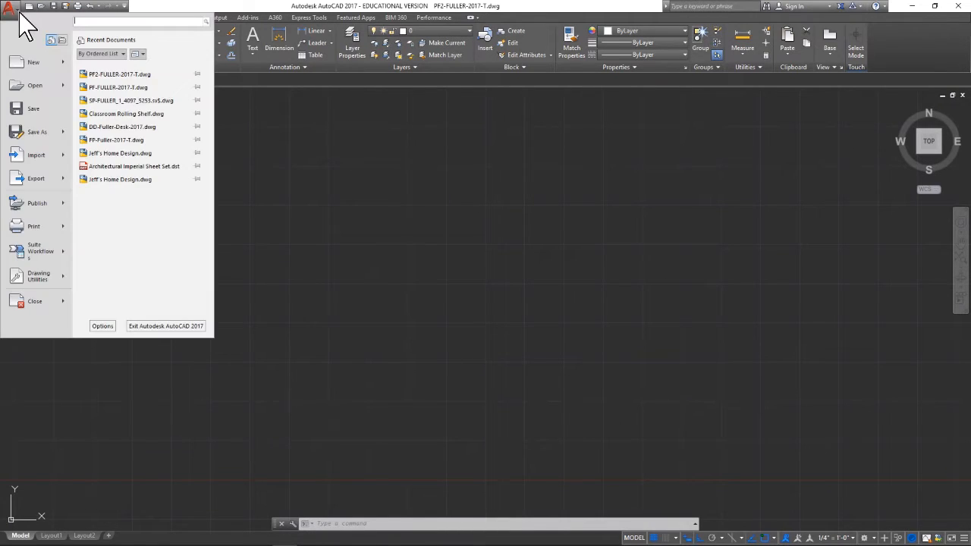
mouse_move(44, 281)
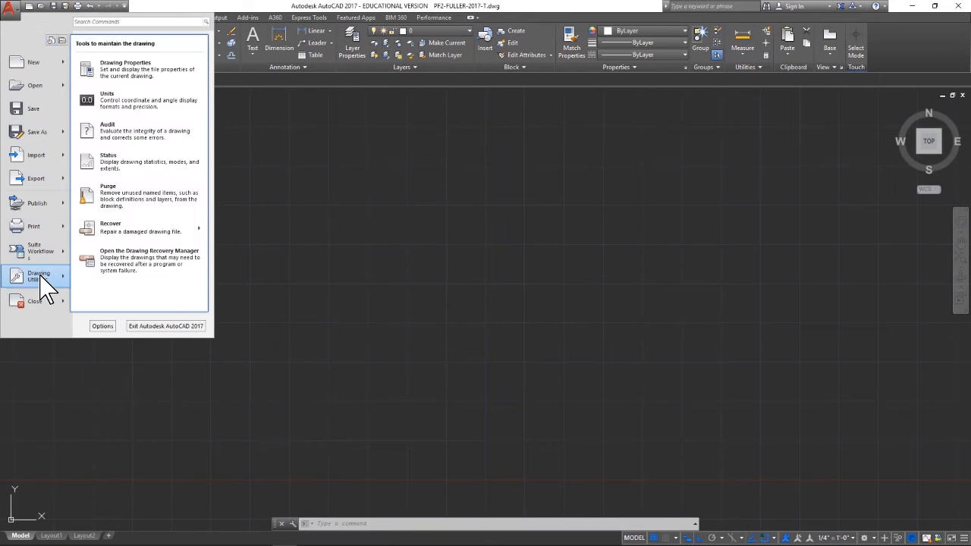
click(161, 106)
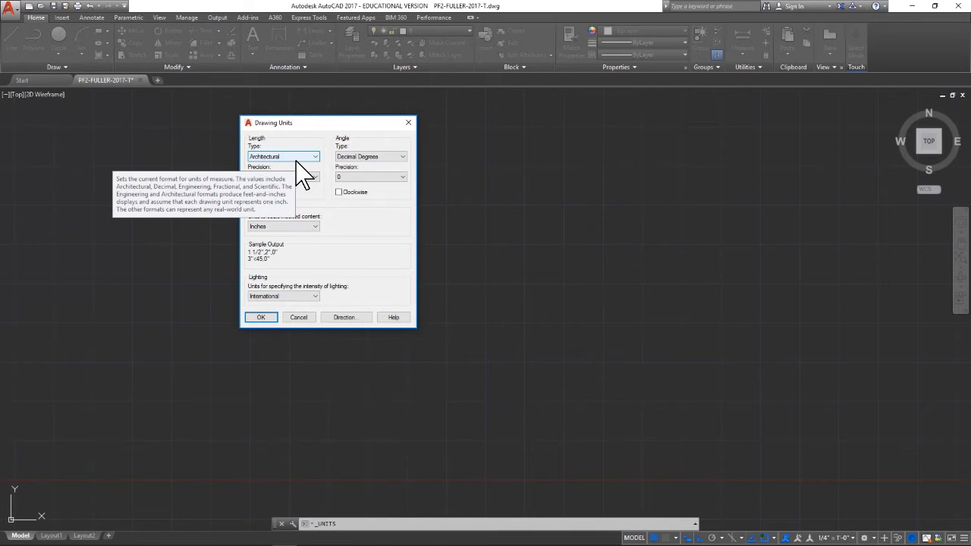
click(263, 318)
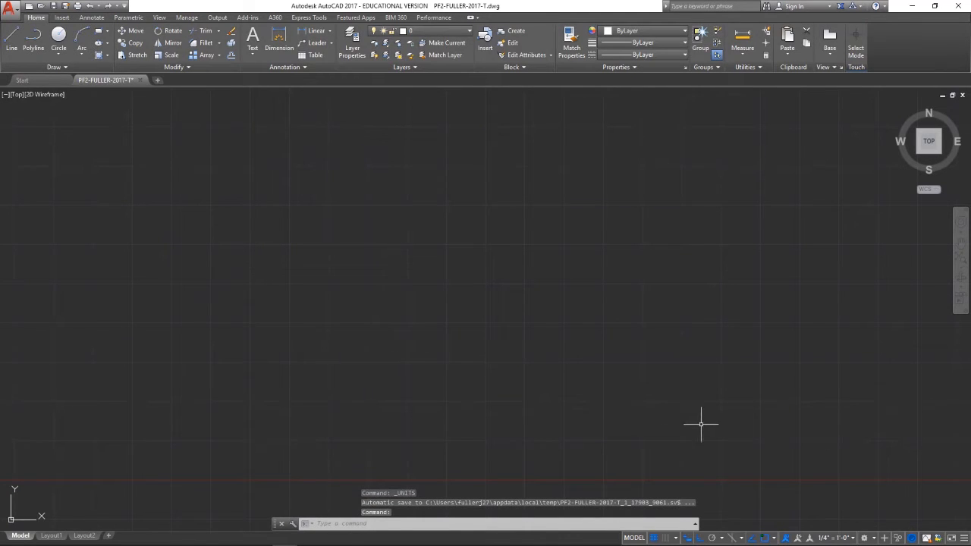
click(853, 538)
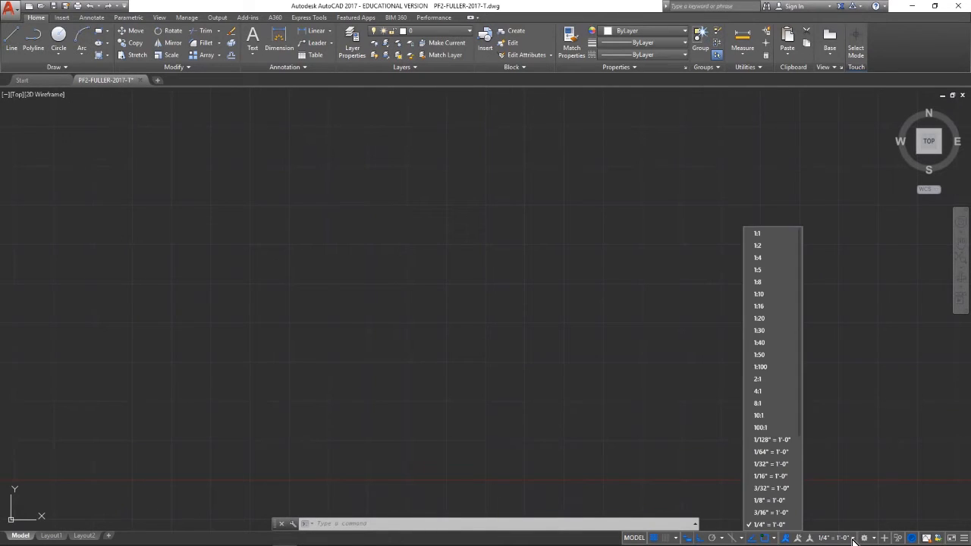
click(790, 524)
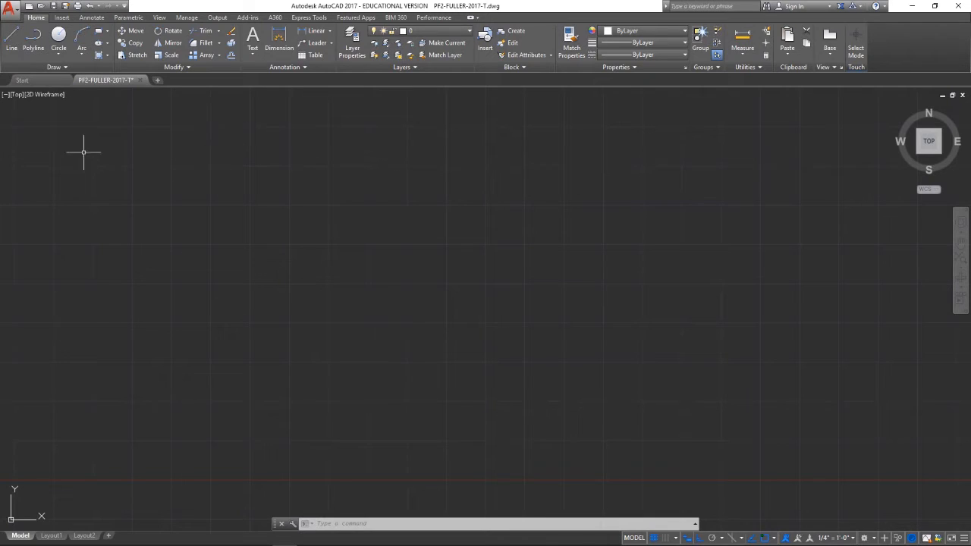
- Draw a 30' by 20' rectangle in the open model space as the outer outline of the floor plan
click(99, 32)
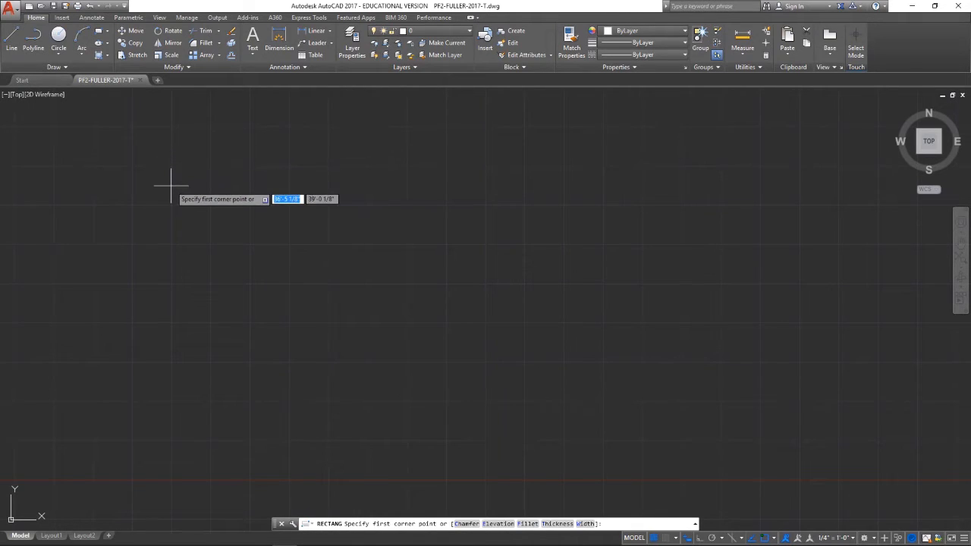
click(171, 185)
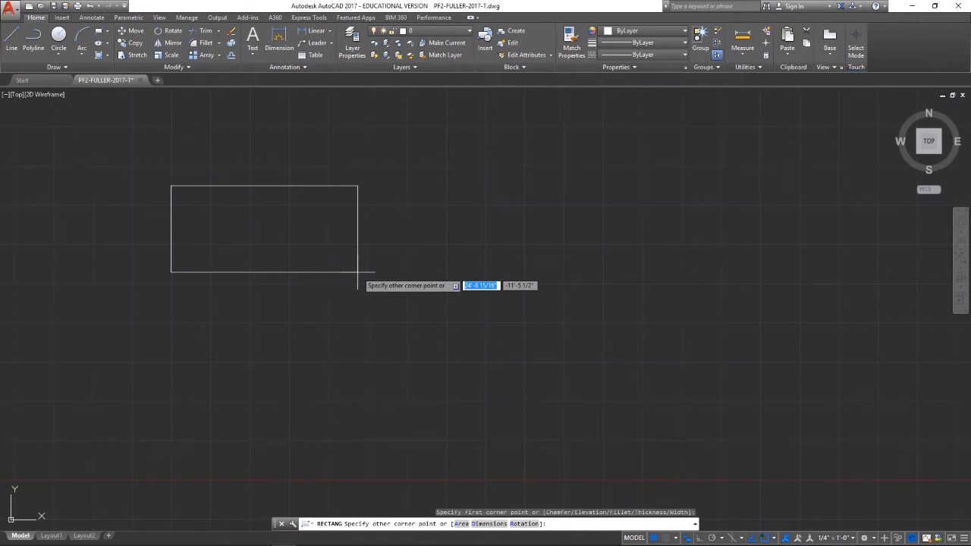
text(30)
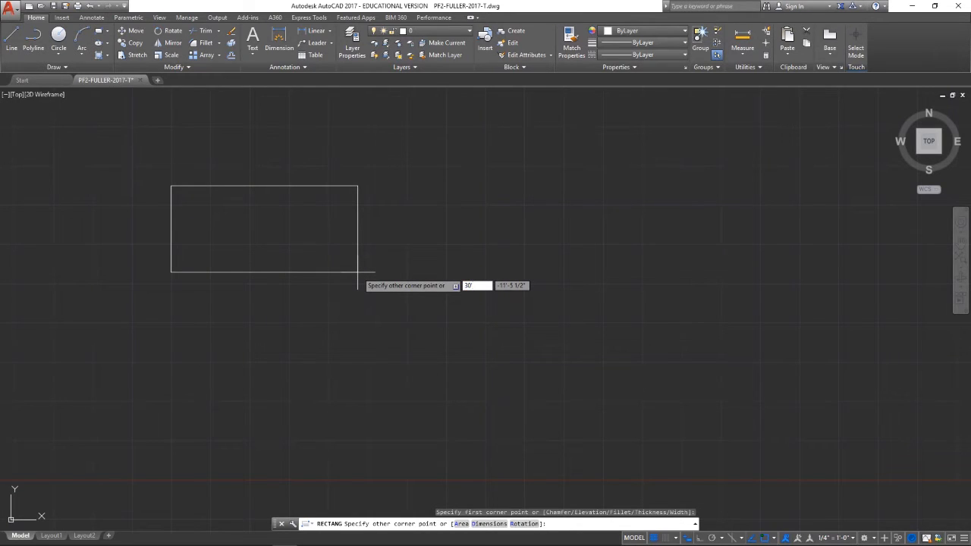
key(Tab)
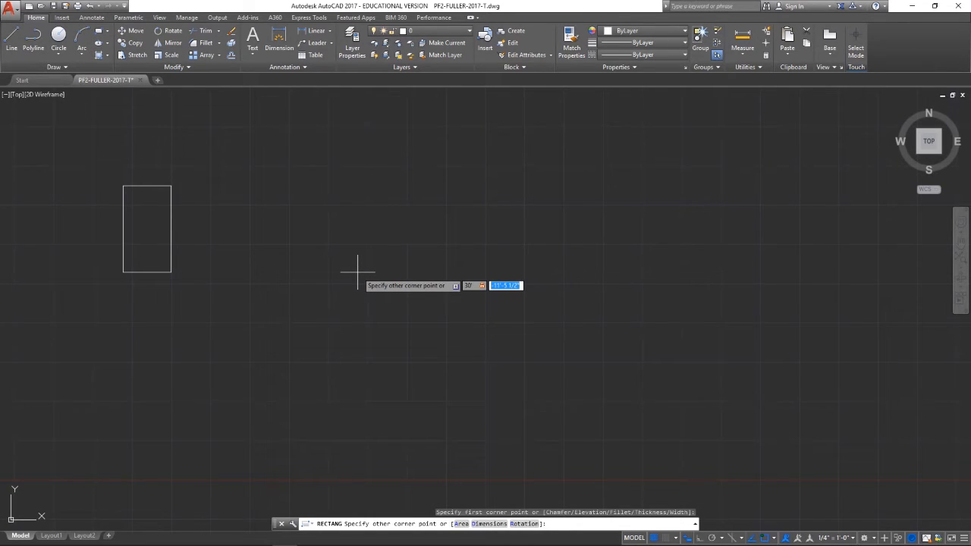
text(20)
key(Return)
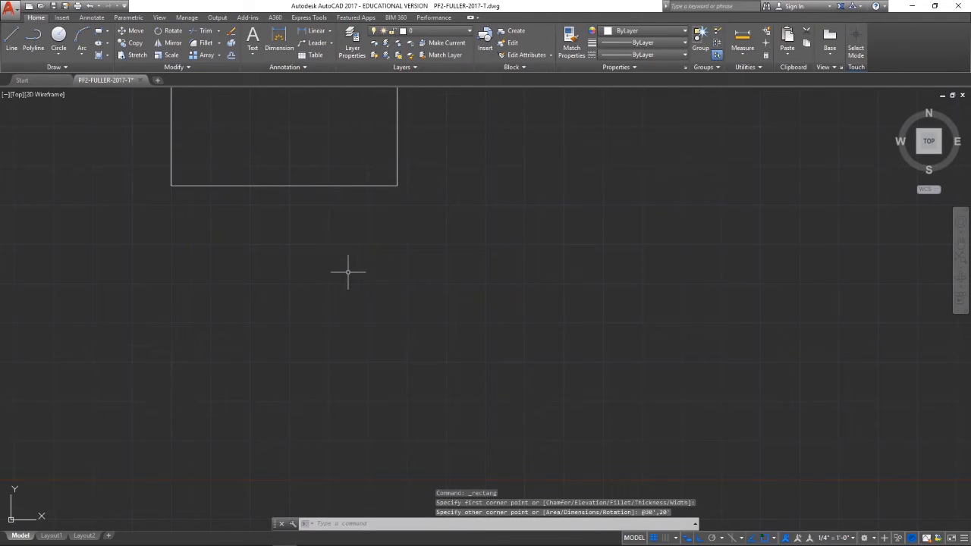
scroll(353, 271, down, 4)
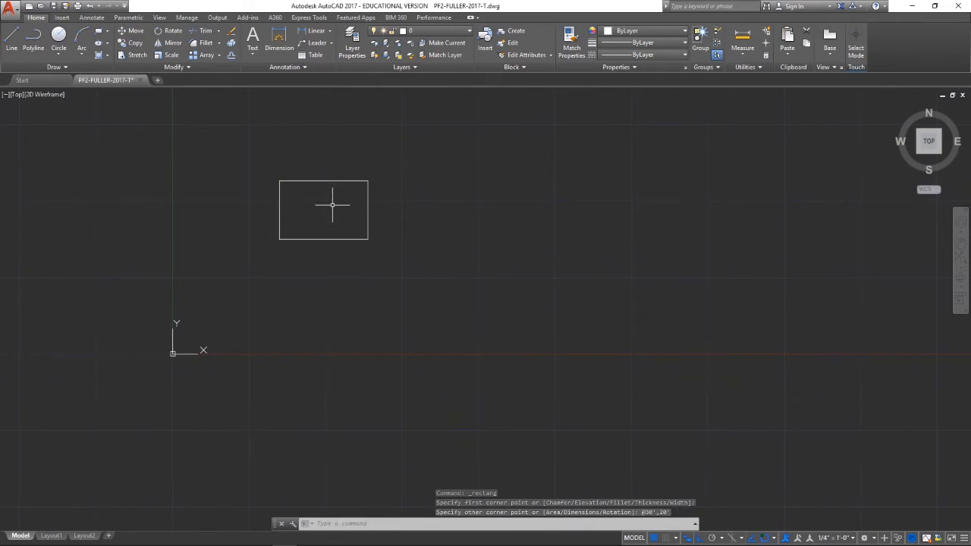
scroll(380, 249, up, 2)
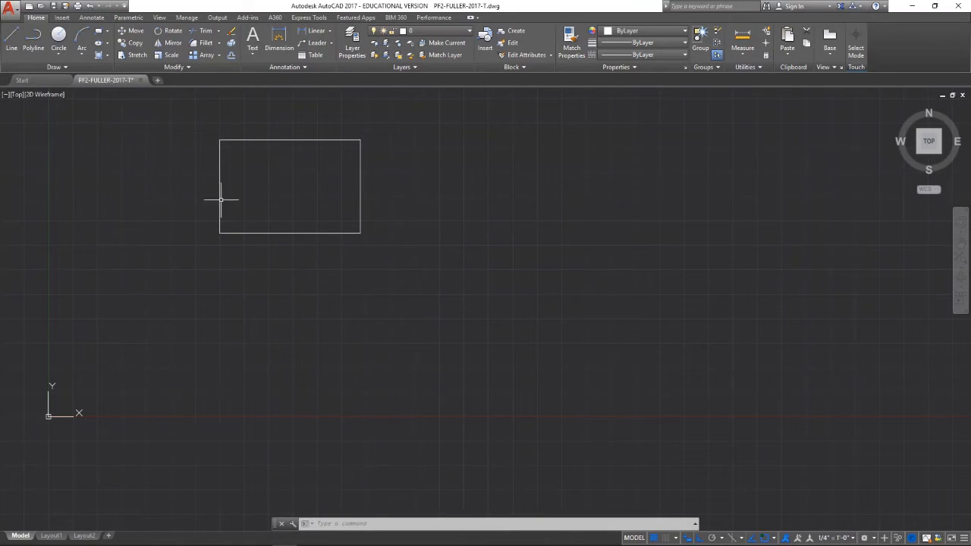
- Turn Ortho off while moving the rectangle by its lower-left corner to a free position closer to the origin
click(133, 44)
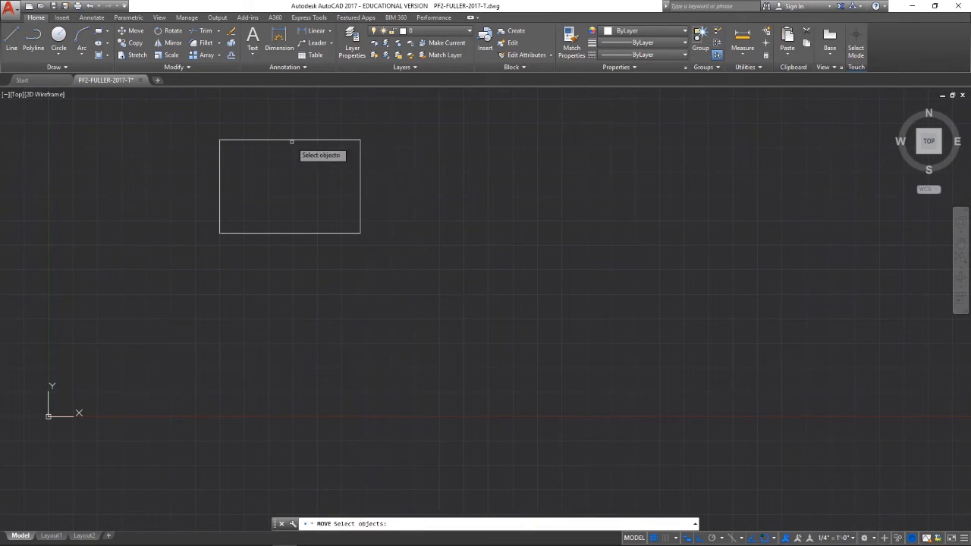
click(219, 176)
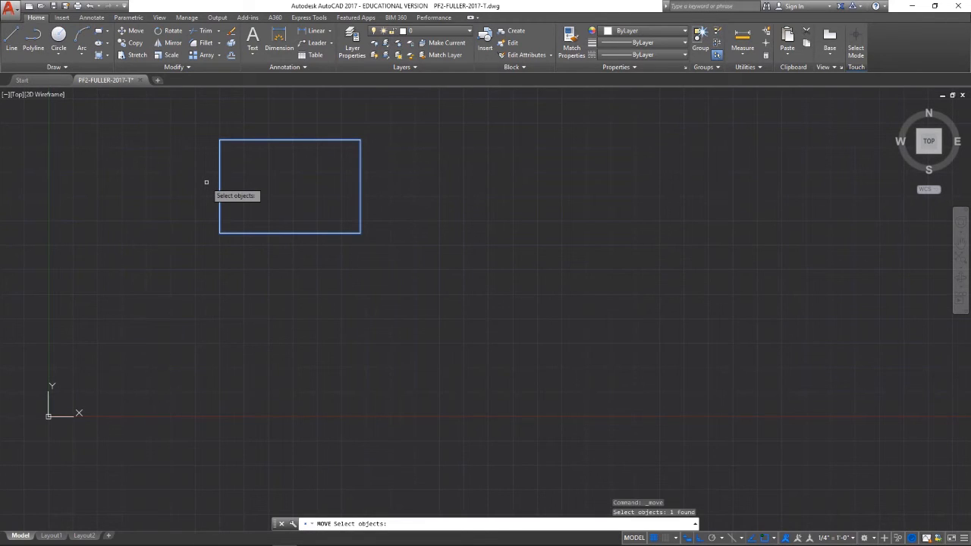
key(Return)
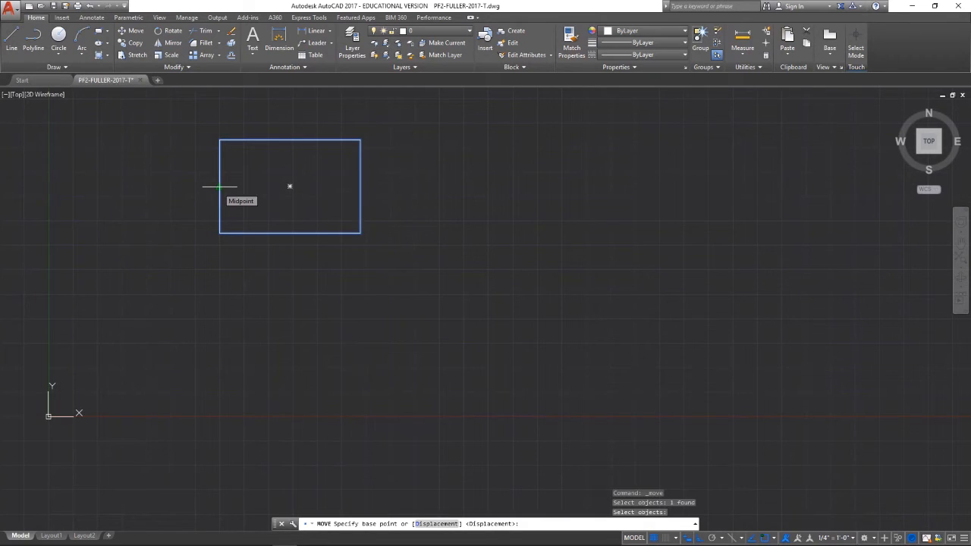
click(220, 233)
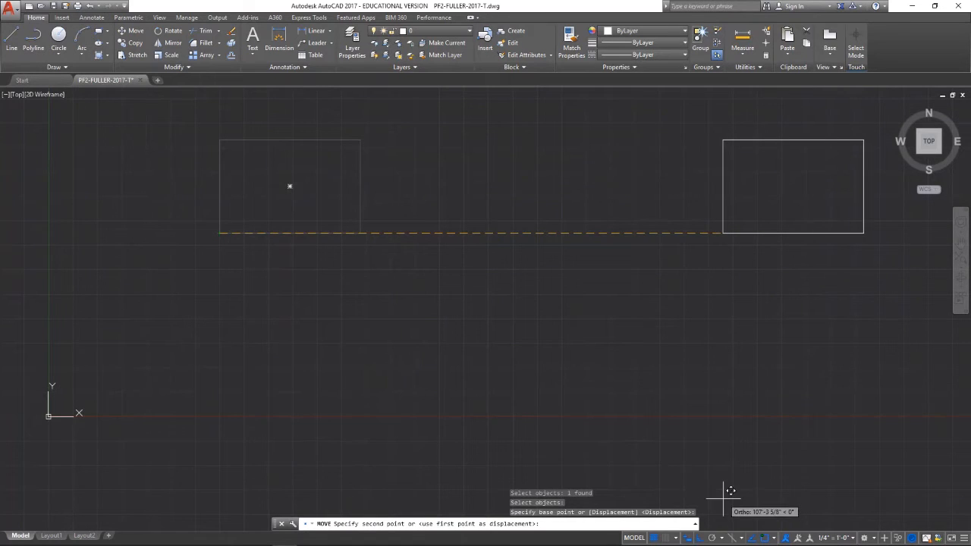
click(699, 539)
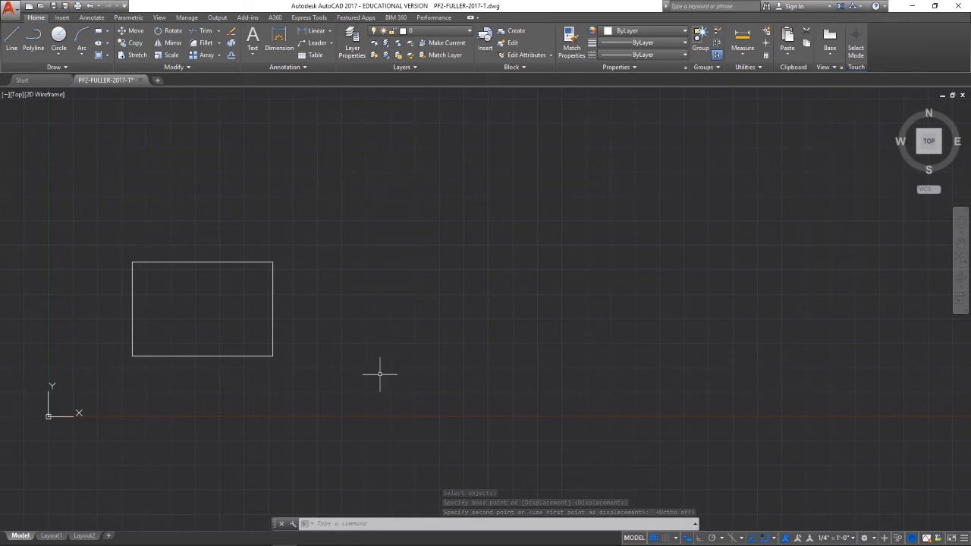
- Offset the rectangle 6" toward the inside to form the exterior wall thickness
scroll(368, 364, down, 2)
scroll(364, 362, up, 4)
mouse_move(349, 365)
middle_down()
mouse_move(611, 390)
mouse_move(463, 389)
middle_up()
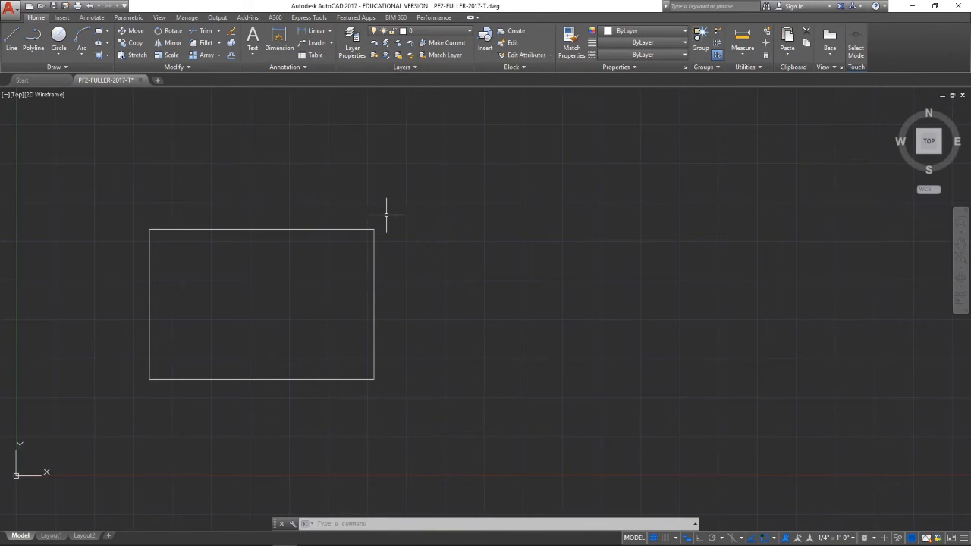
click(231, 56)
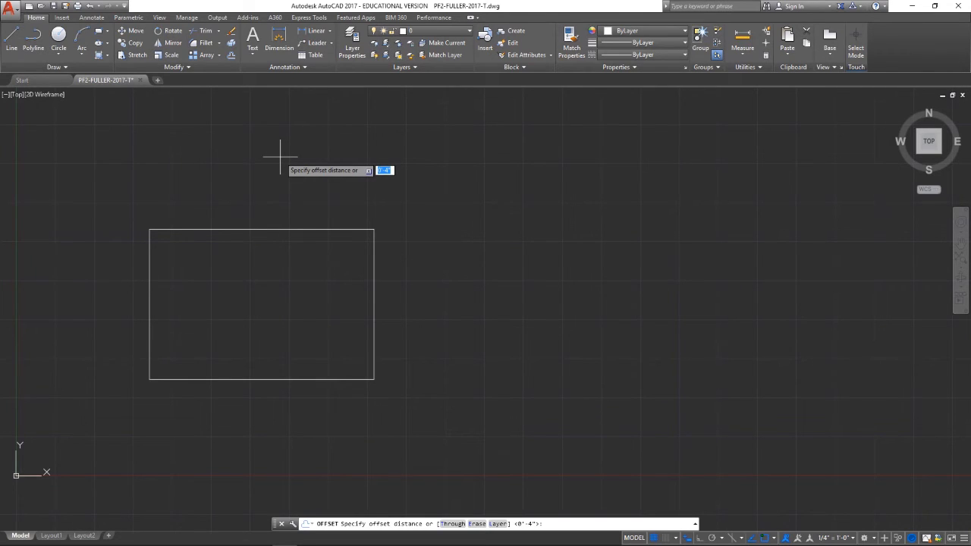
text(6)
key(Return)
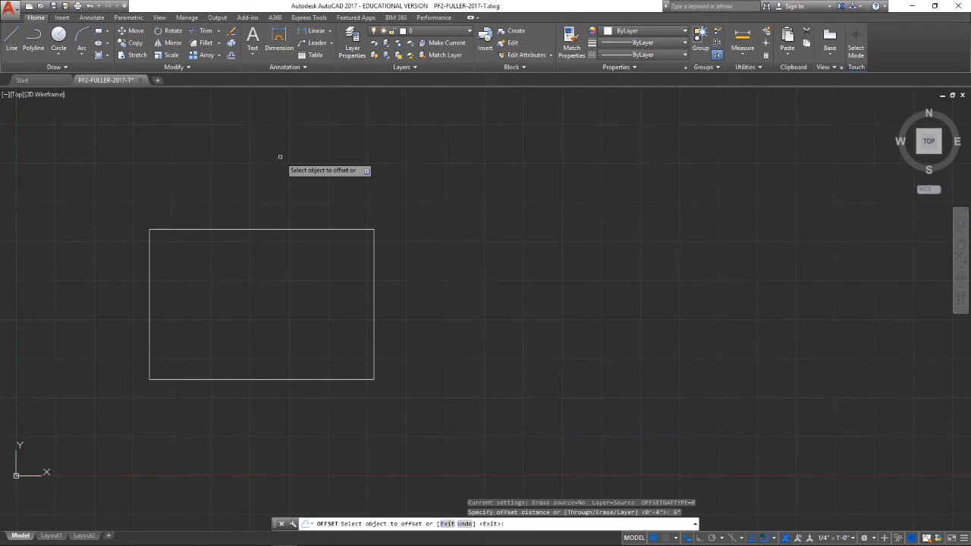
click(255, 230)
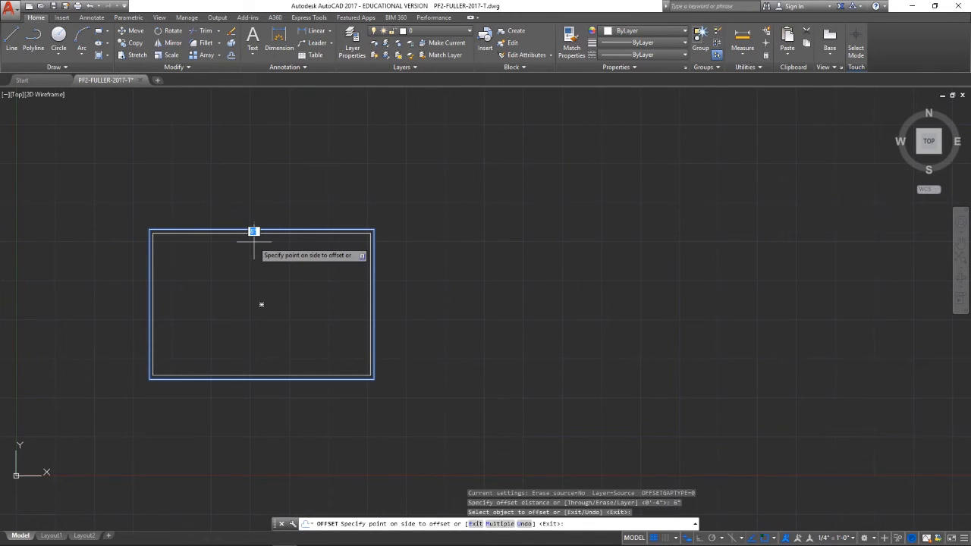
click(253, 243)
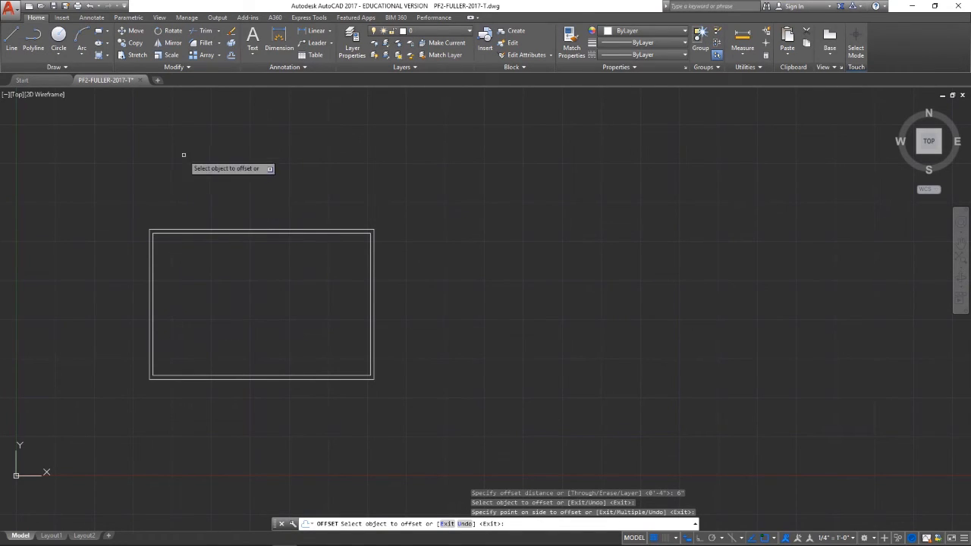
click(232, 55)
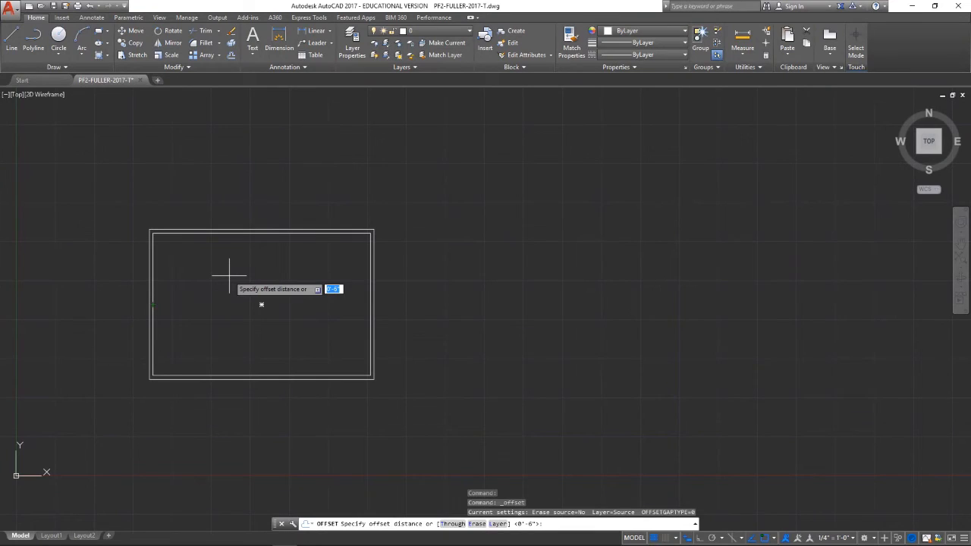
text(10)
key(Return)
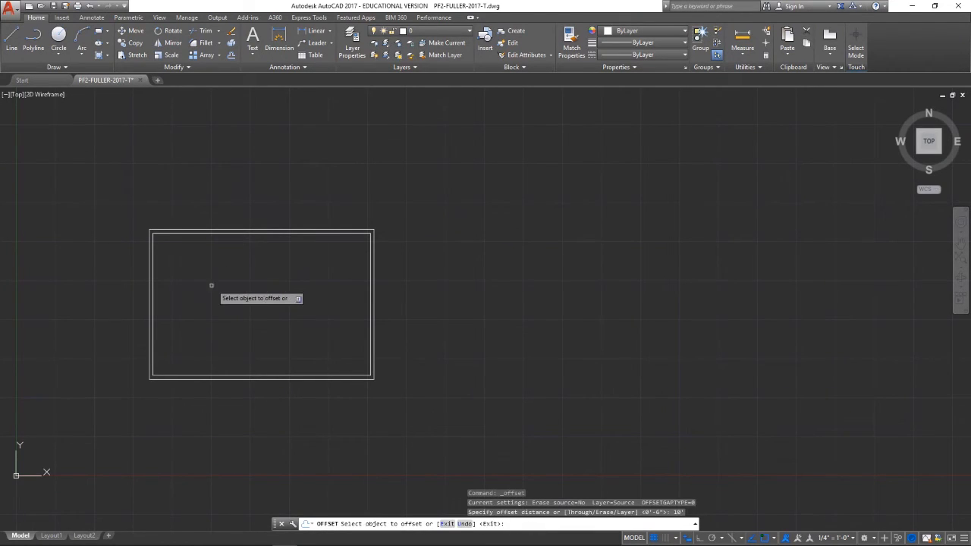
click(152, 298)
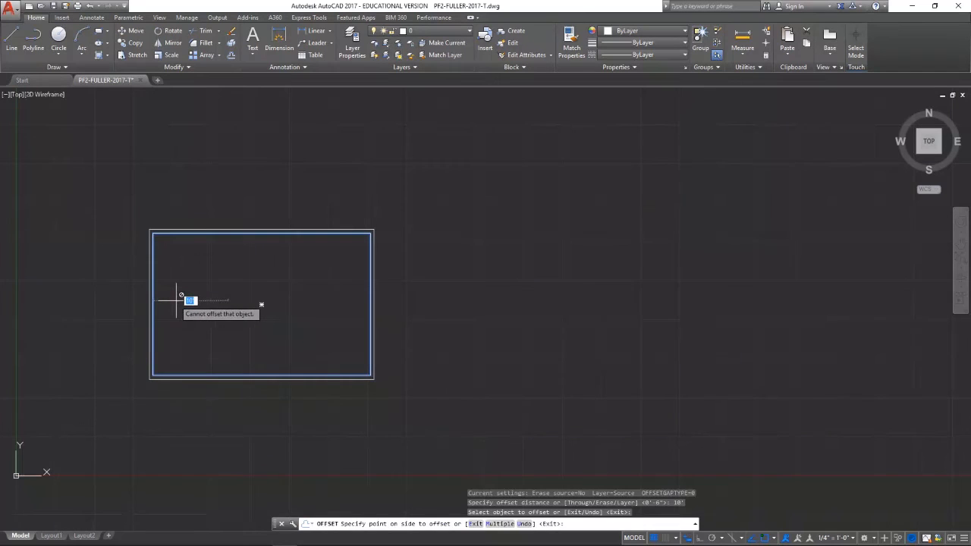
key(Escape)
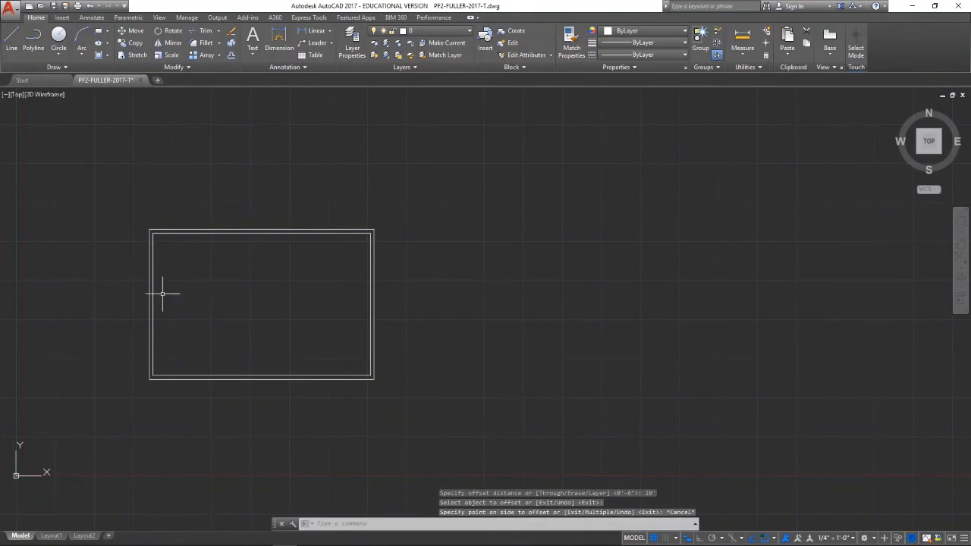
click(186, 234)
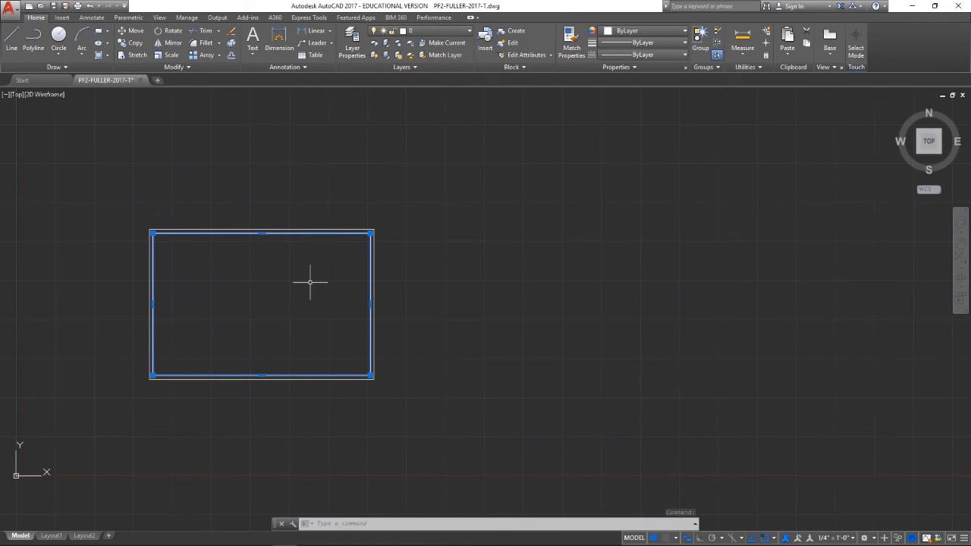
key(Escape)
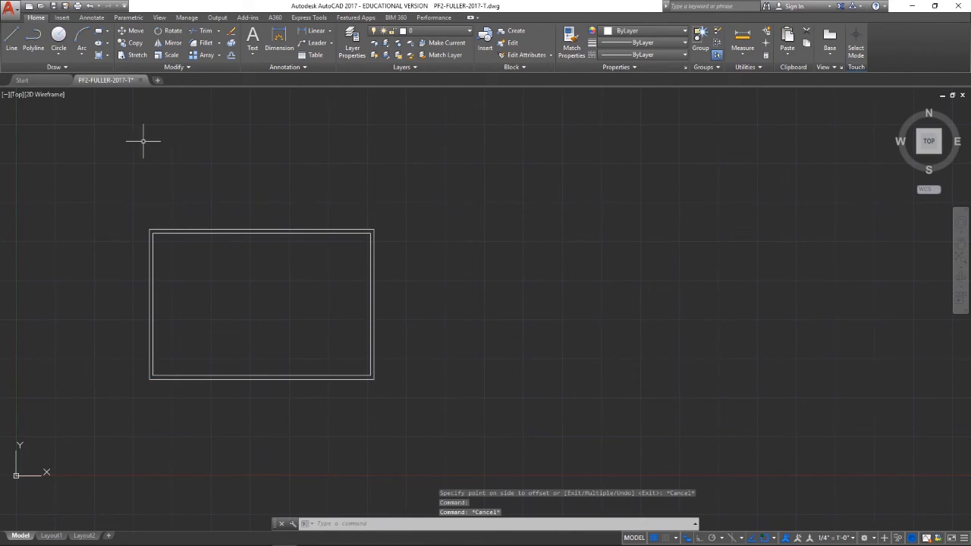
- Explode the inner rectangle into separate lines and check this by selecting its upper line alone
click(195, 234)
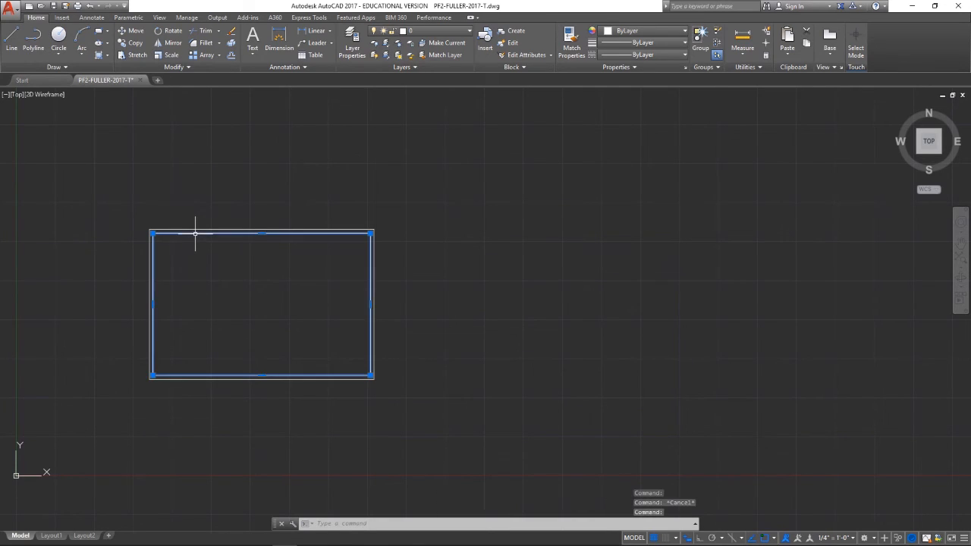
click(231, 43)
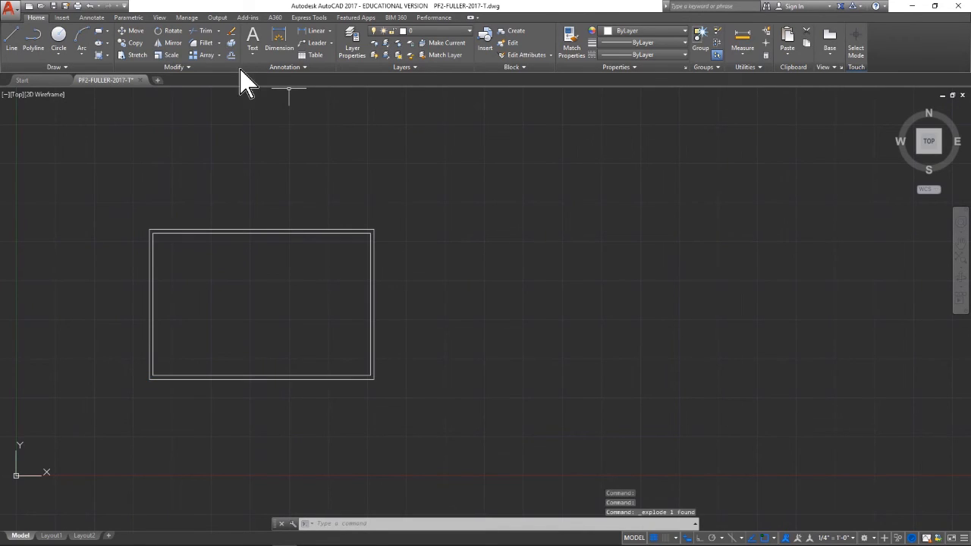
click(228, 234)
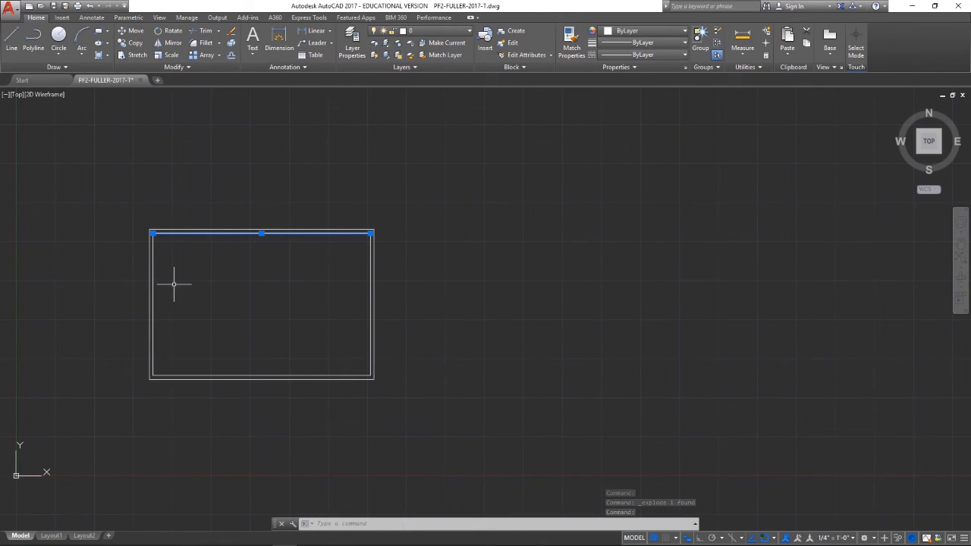
click(146, 181)
key(Escape)
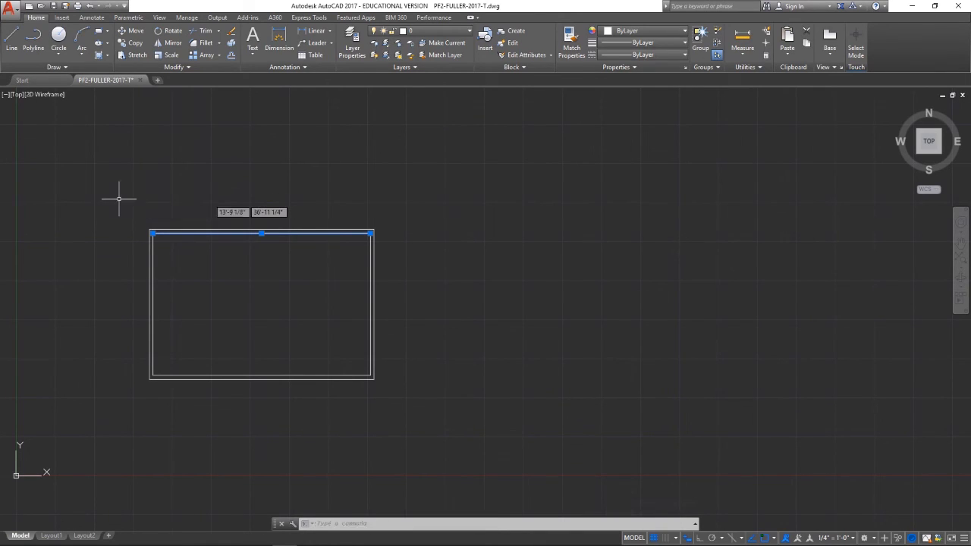
key(Escape)
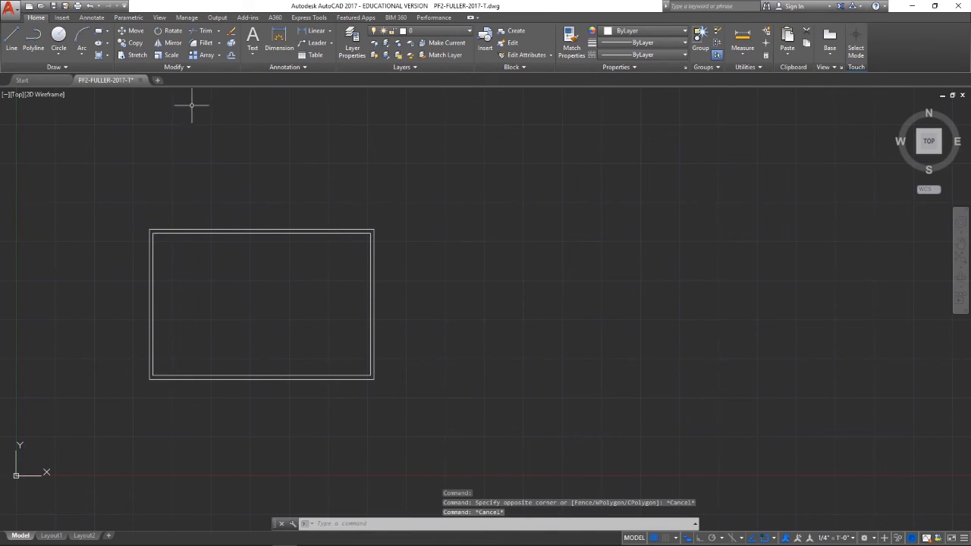
- Offset the left inner wall line 10' toward the inside of the plan to place an interior wall line
click(232, 55)
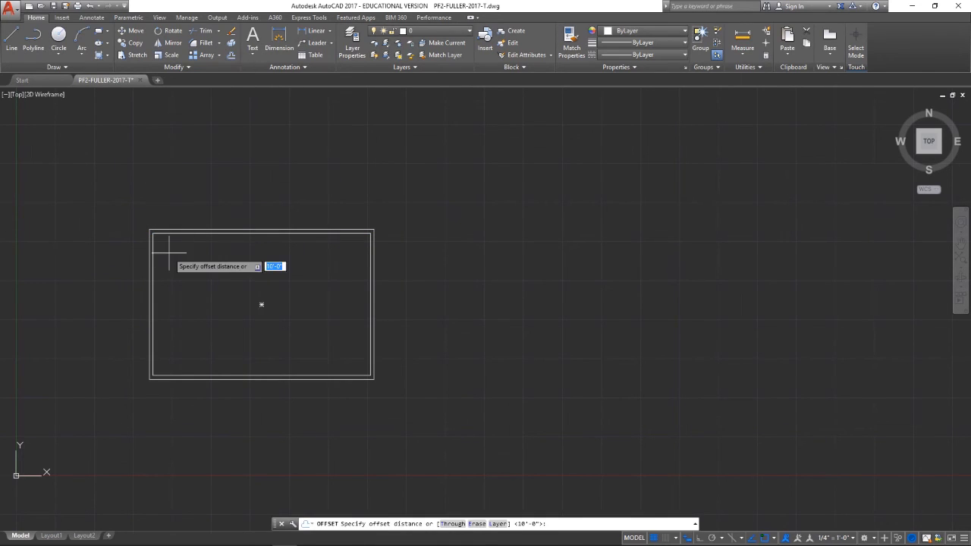
scroll(164, 269, up, 2)
scroll(164, 269, up, 2)
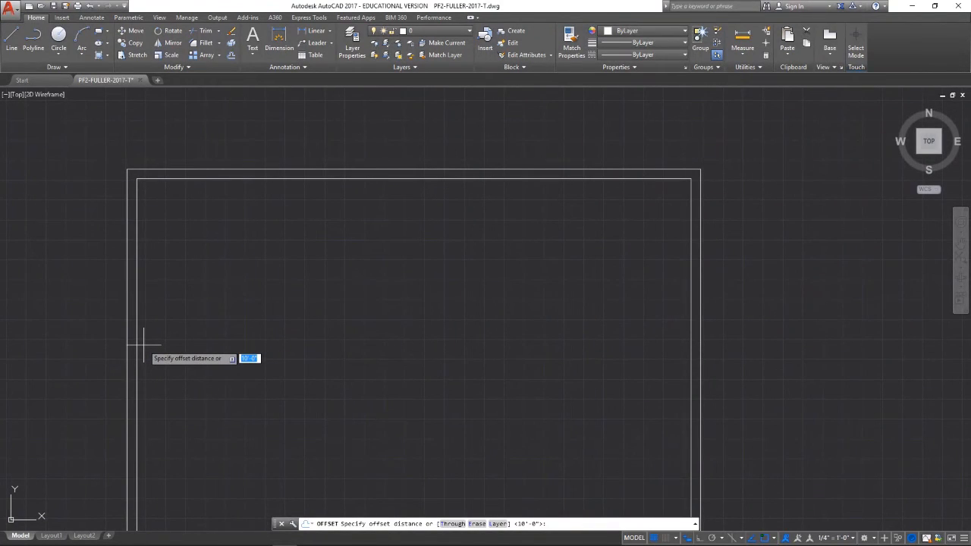
key(Return)
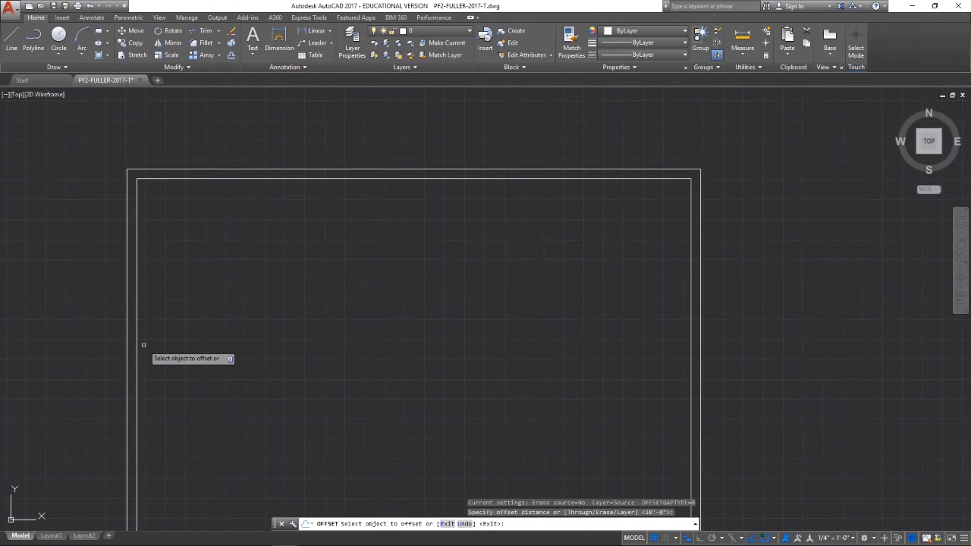
click(138, 349)
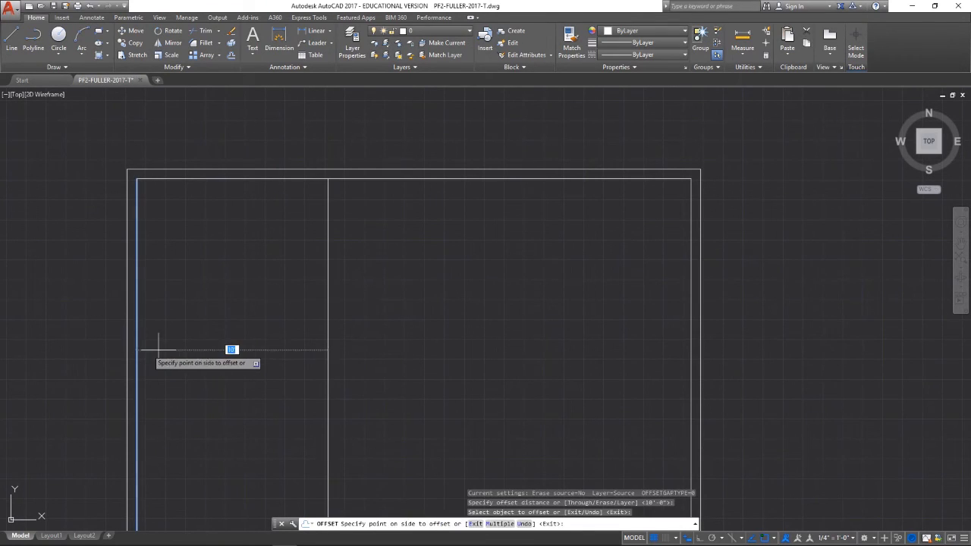
click(248, 346)
scroll(260, 346, down, 4)
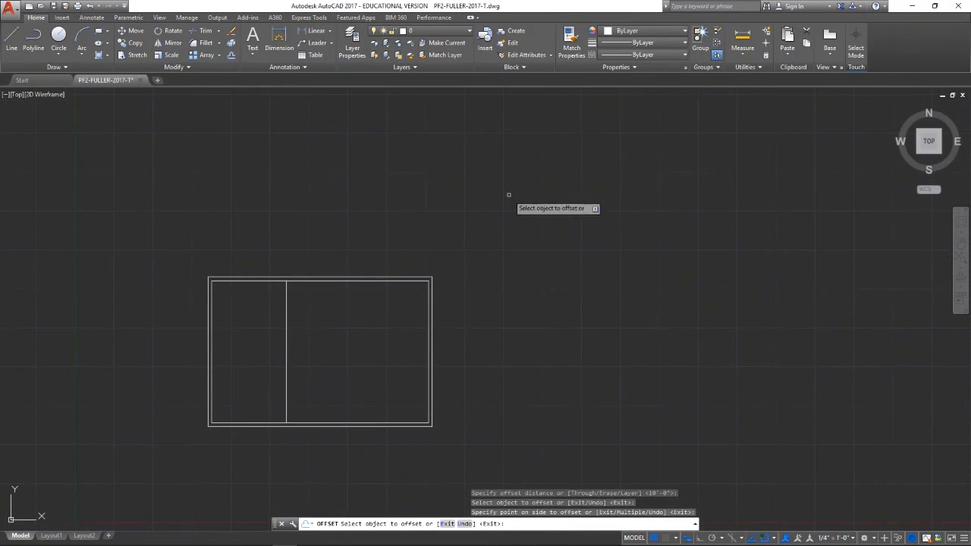
middle_drag(511, 201, 370, 134)
scroll(228, 289, up, 3)
middle_drag(218, 296, 332, 308)
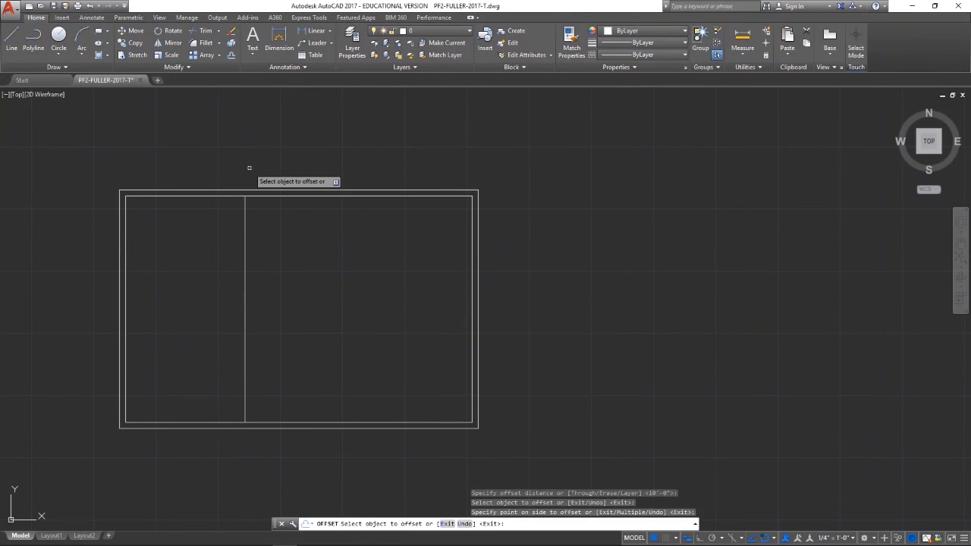
click(244, 224)
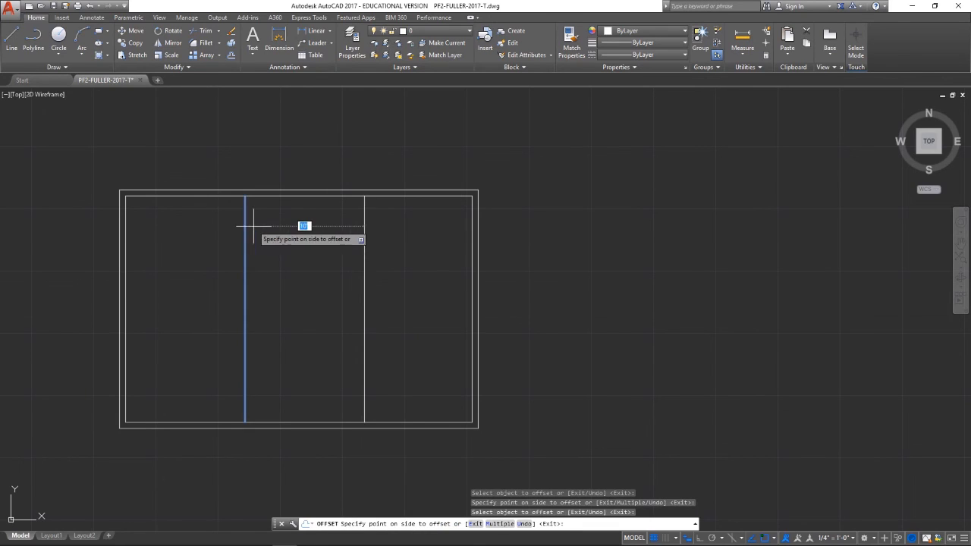
key(Escape)
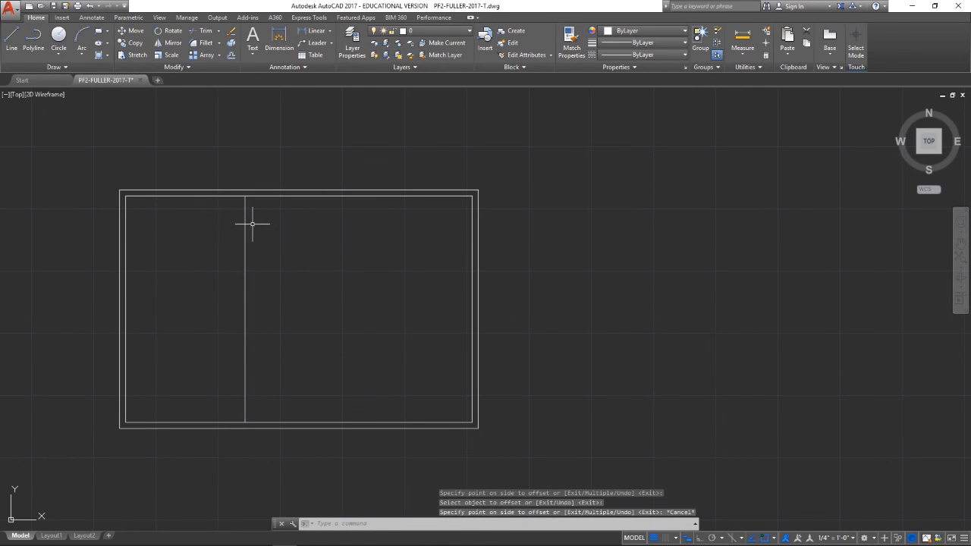
click(245, 227)
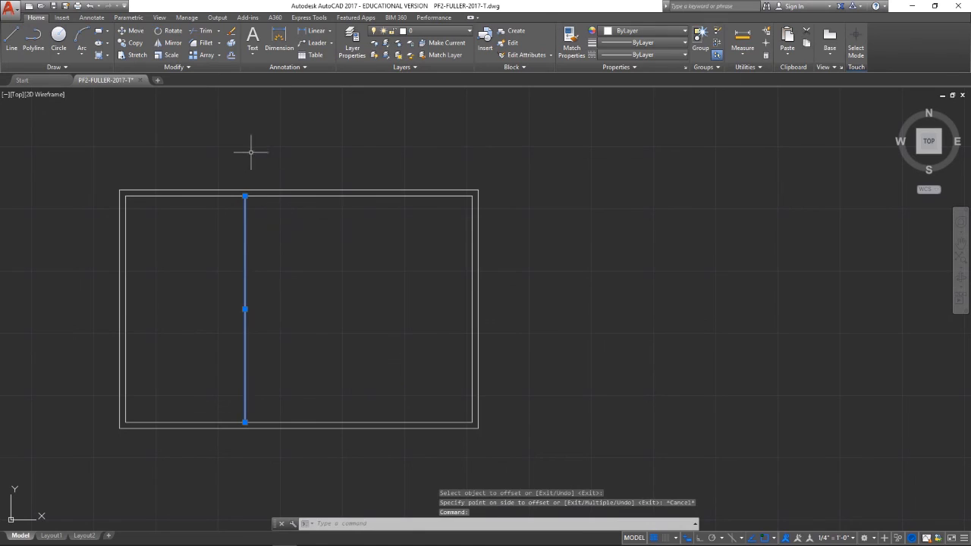
key(Escape)
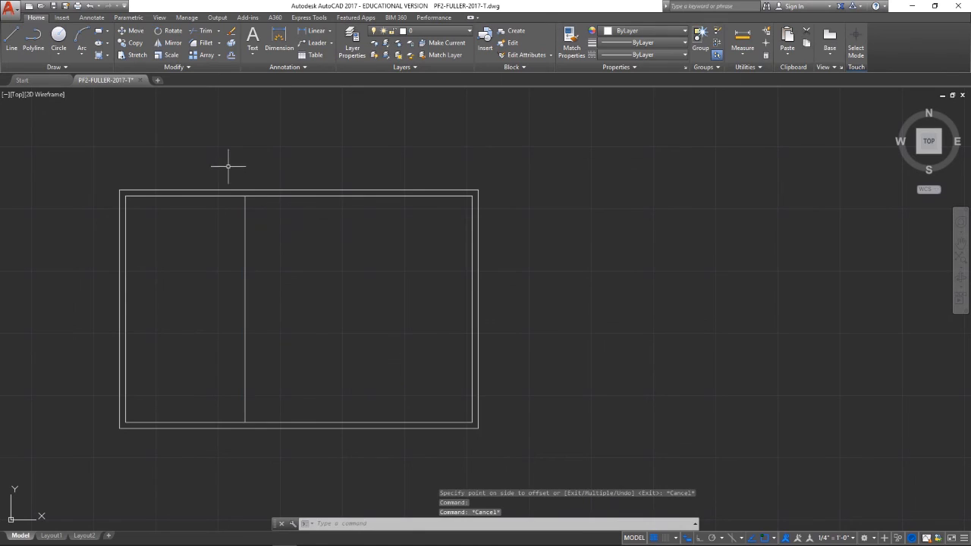
- Offset the interior wall line 4" to its right to form the interior wall's thickness
click(231, 55)
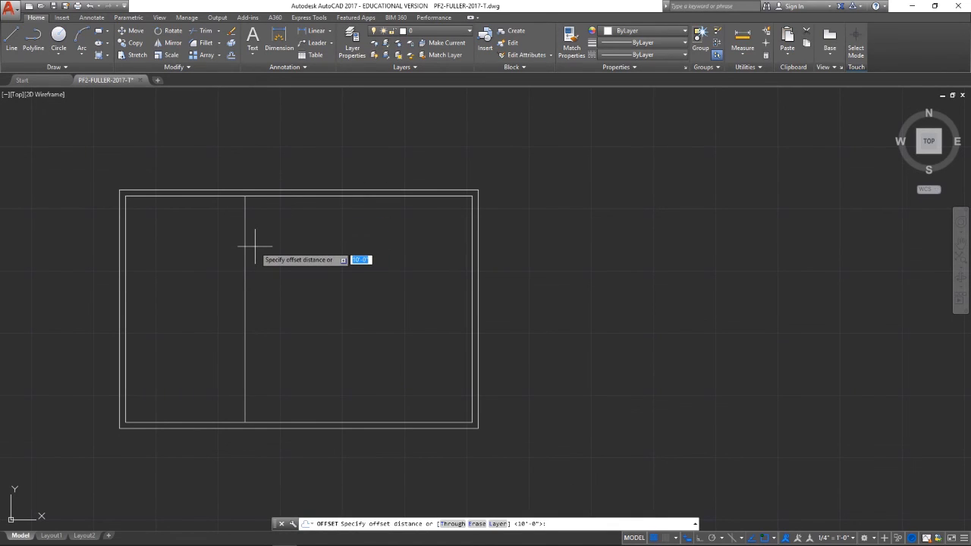
text(4)
text(')
key(Return)
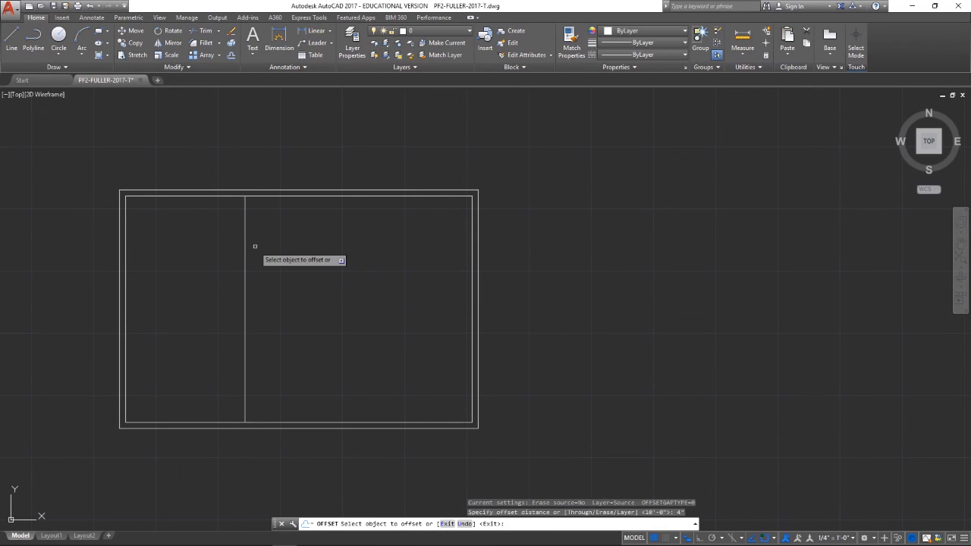
click(244, 257)
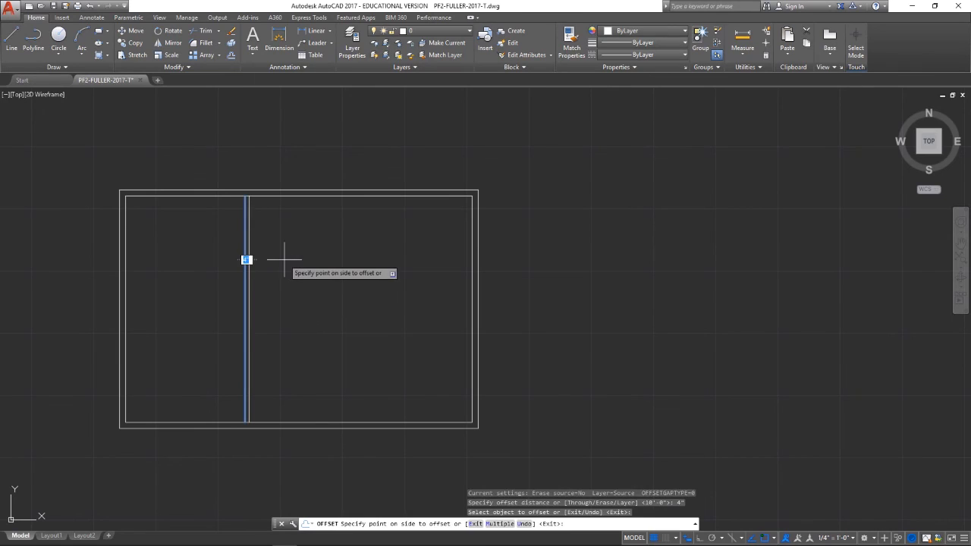
click(285, 262)
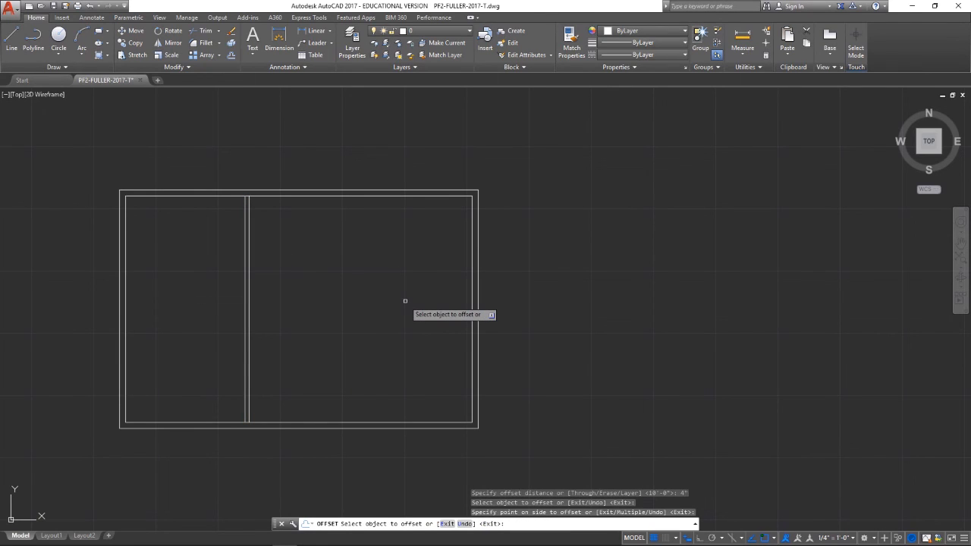